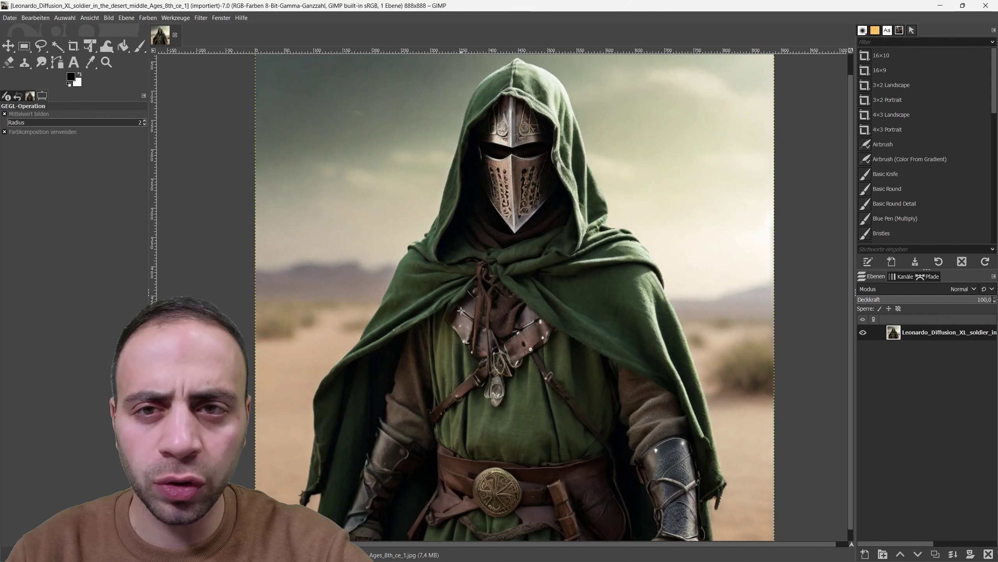
# Step: Open the Unsharp Mask filter from Filters > Enhance > Sharpen and nudge its dialog upward
pyautogui.click(200, 18)
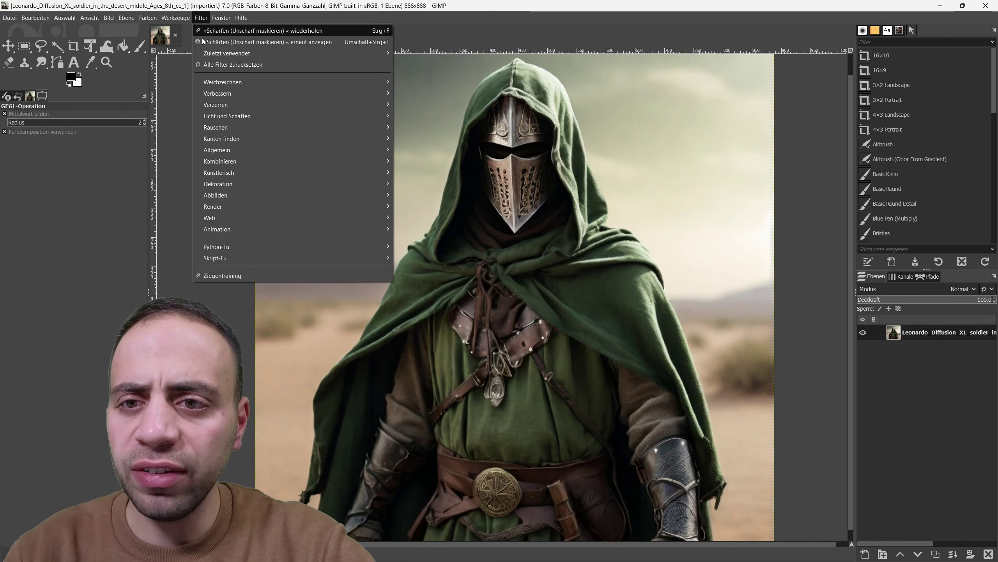
pyautogui.moveTo(217, 93)
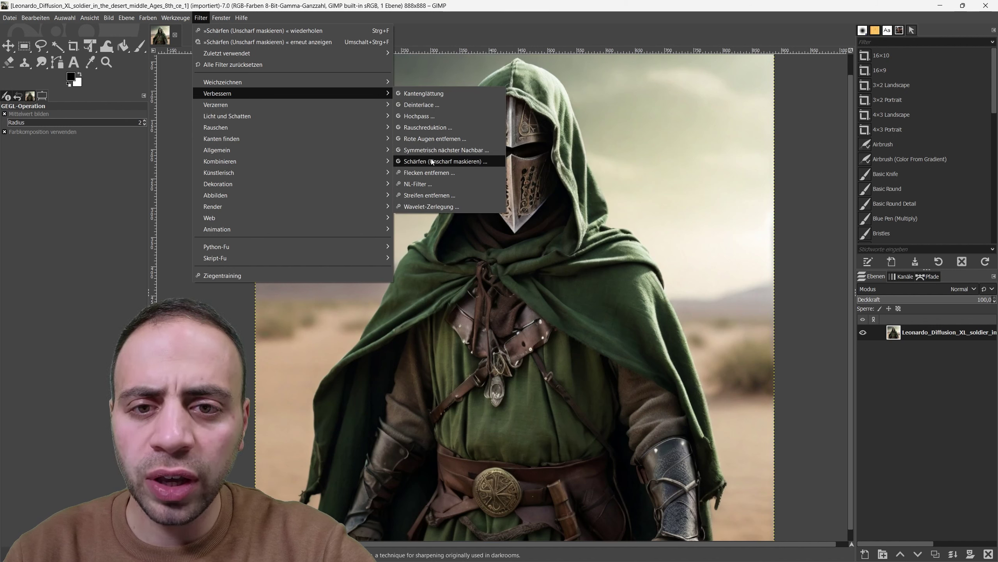
pyautogui.click(430, 160)
pyautogui.moveTo(280, 89); pyautogui.dragTo(277, 79)
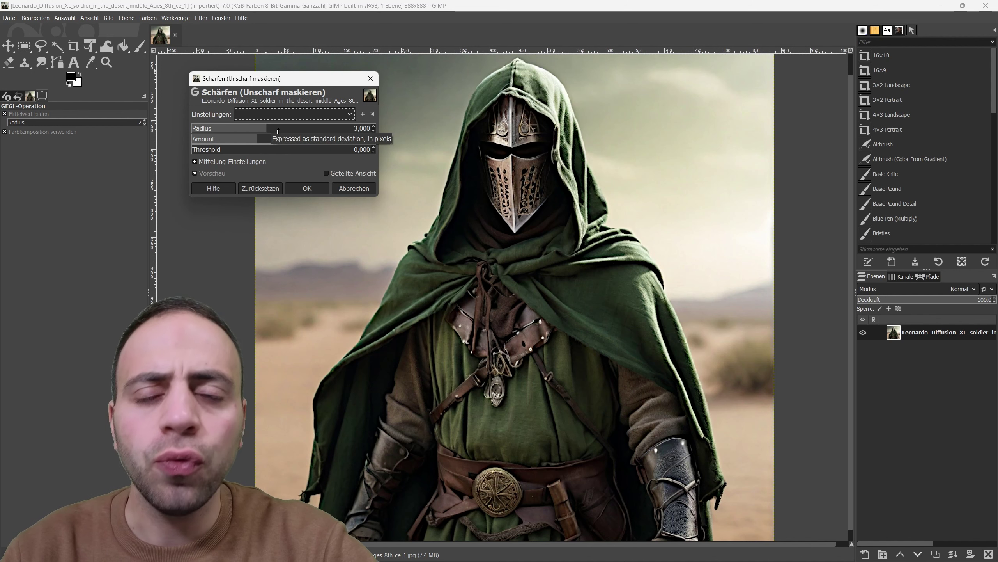
# Step: Zoom in on the helmet and lower the Unsharp Mask radius to about 2.73
pyautogui.scroll(2, 568, 94)
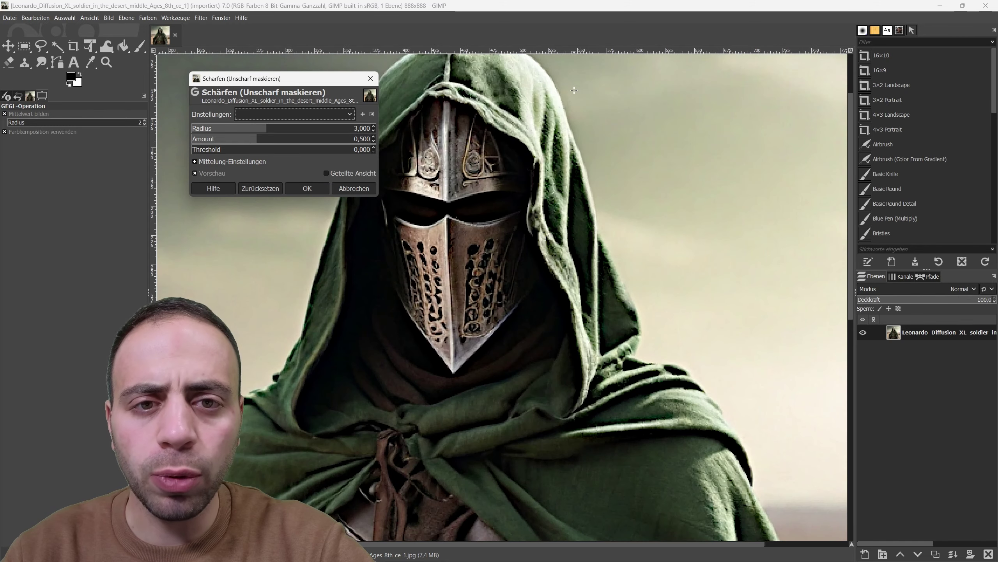
pyautogui.scroll(2, 568, 94)
pyautogui.scroll(-3, 572, 145)
pyautogui.scroll(3, 573, 150)
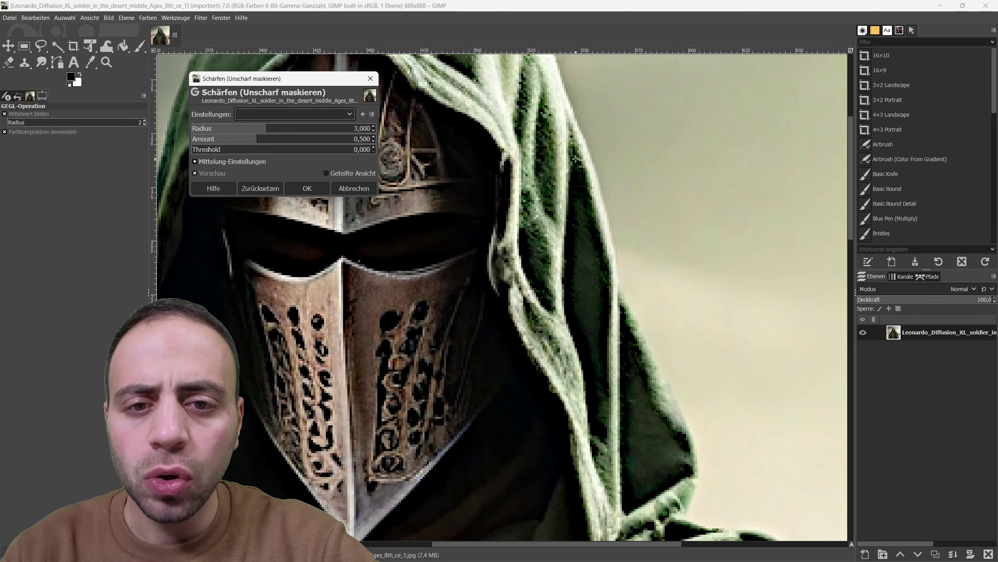
pyautogui.scroll(-3, 574, 156)
pyautogui.scroll(3, 576, 160)
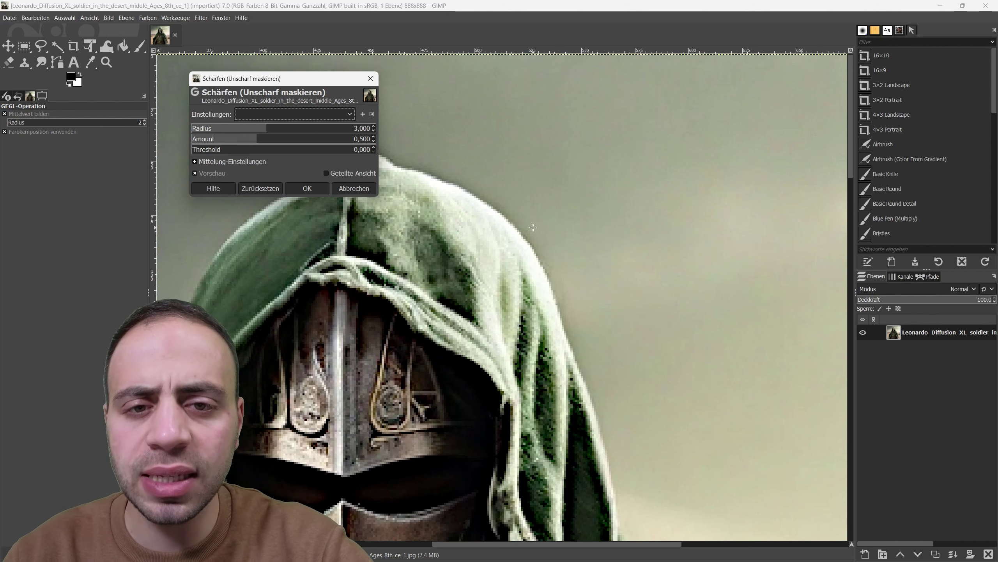
pyautogui.scroll(-5, 538, 278)
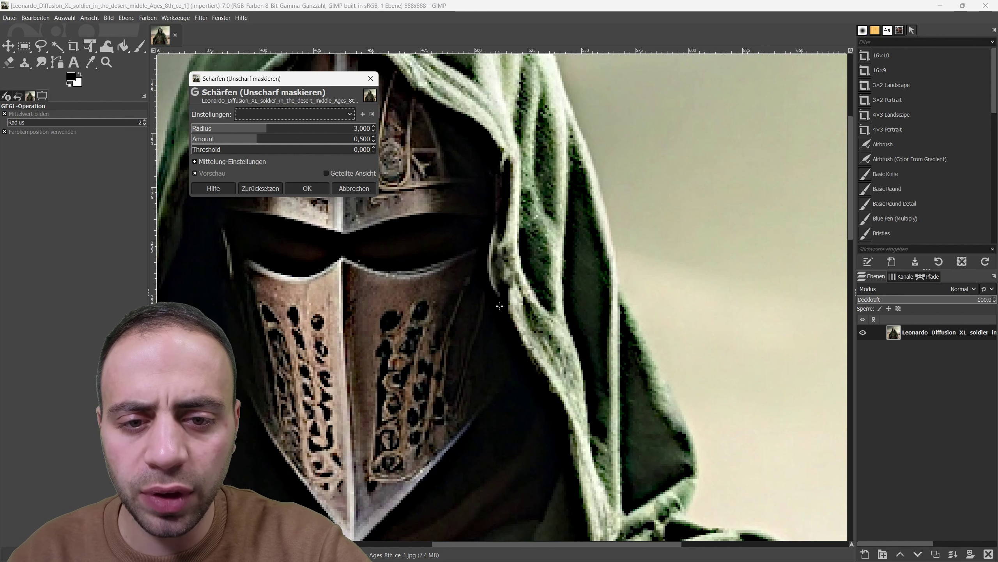
pyautogui.scroll(5, 539, 271)
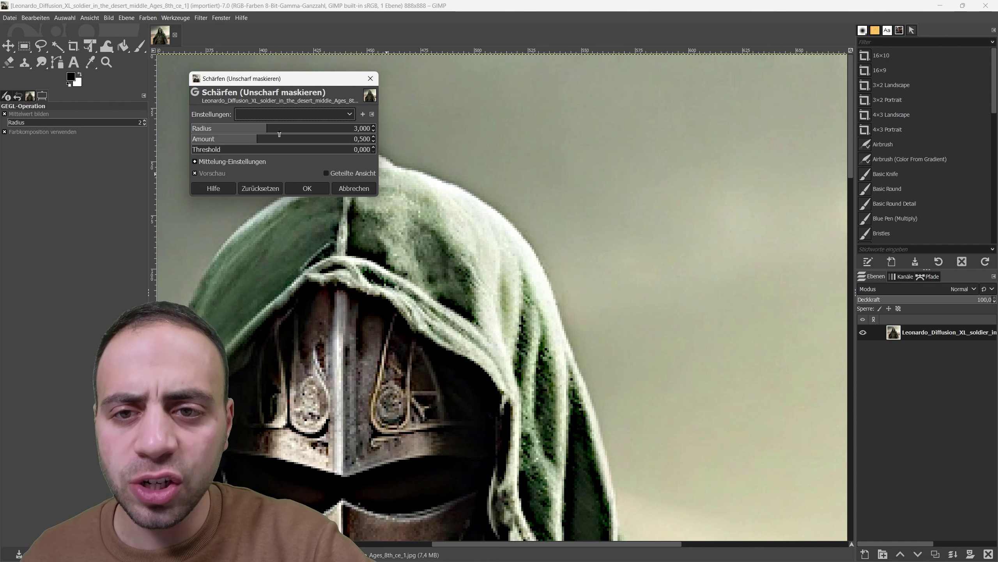
pyautogui.moveTo(279, 134)
pyautogui.mouseDown()
pyautogui.moveTo(264, 135)
pyautogui.moveTo(301, 138)
pyautogui.moveTo(277, 140)
pyautogui.mouseUp()
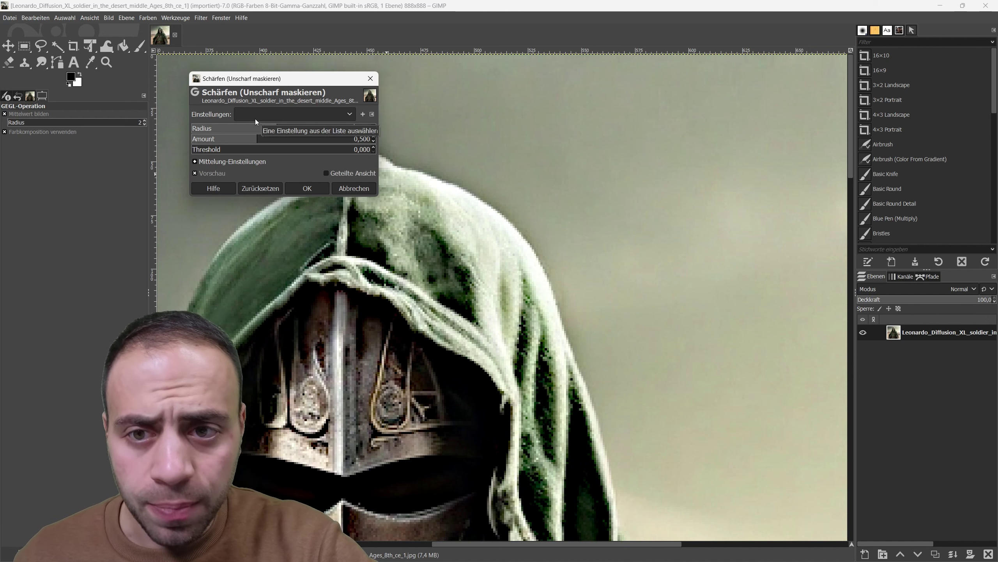
# Step: Try sharpening amounts from about 0.34 up to 0.79 and a much stronger value
pyautogui.scroll(-3, 505, 213)
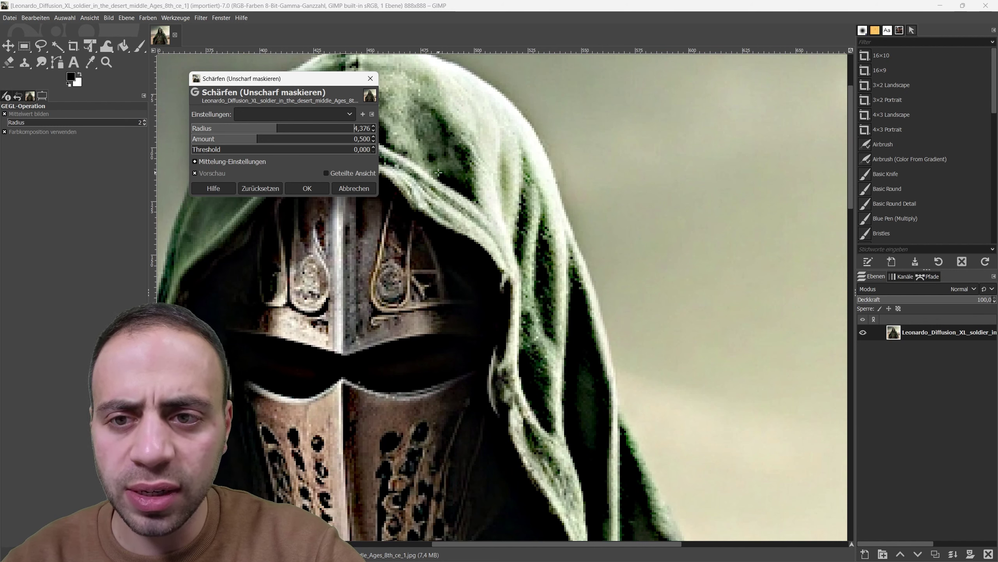
pyautogui.moveTo(255, 140)
pyautogui.mouseDown()
pyautogui.moveTo(253, 153)
pyautogui.moveTo(309, 220)
pyautogui.mouseUp()
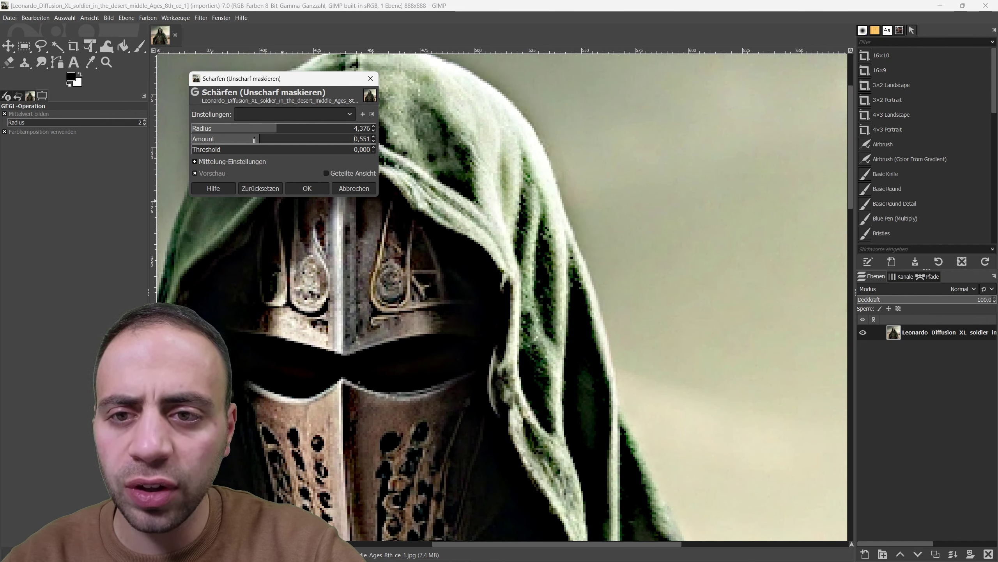
pyautogui.moveTo(255, 140); pyautogui.dragTo(329, 269)
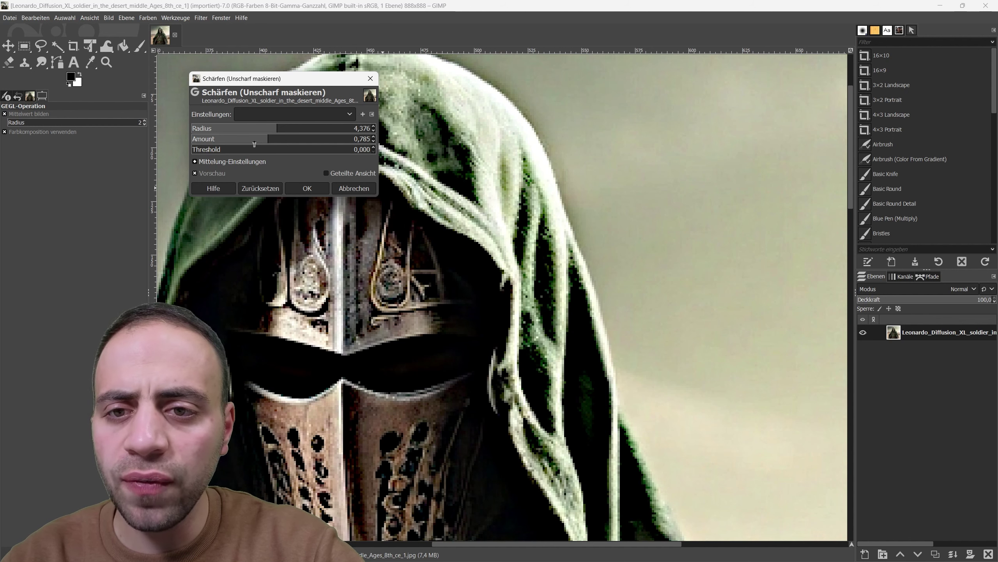
pyautogui.moveTo(254, 144)
pyautogui.mouseDown()
pyautogui.moveTo(313, 149)
pyautogui.moveTo(260, 139)
pyautogui.mouseUp()
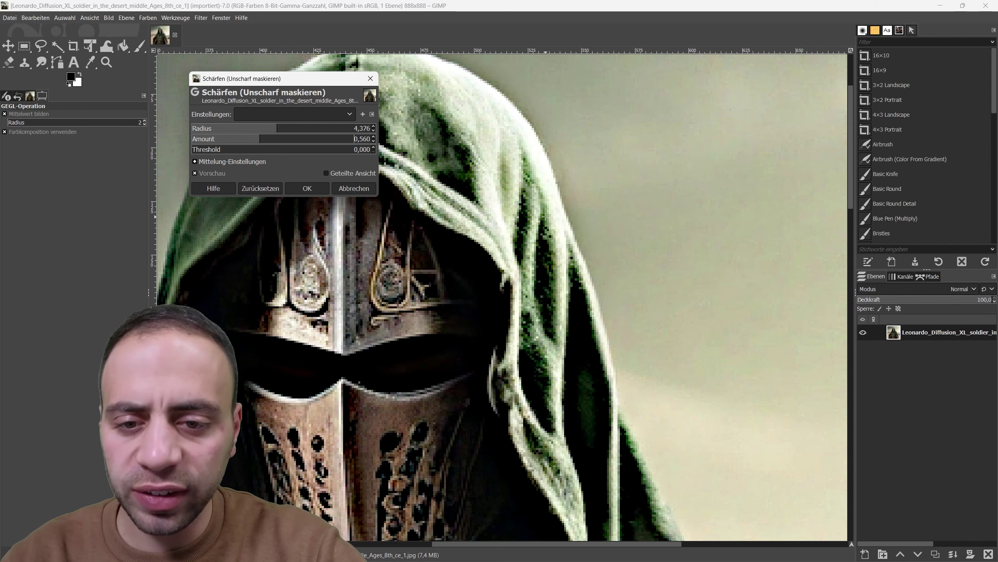
# Step: Compare against the unsharpened image, then settle on amount 0.694 and radius 2.165
pyautogui.keyDown('ctrl'); pyautogui.scroll(-2, 545, 216); pyautogui.keyUp('ctrl')
pyautogui.scroll(-5, 513, 283)
pyautogui.scroll(5, 513, 283)
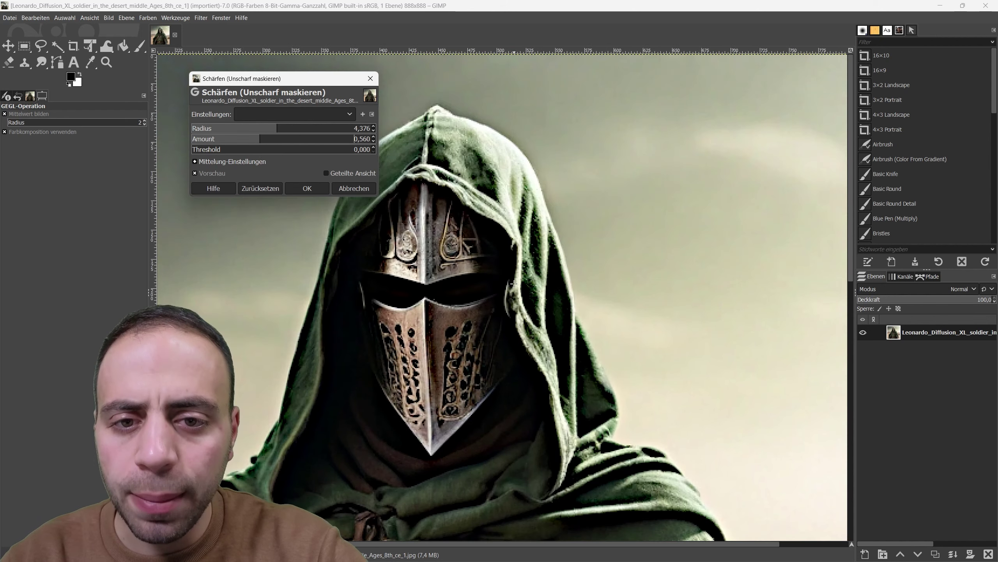
pyautogui.click(196, 174)
pyautogui.click(196, 173)
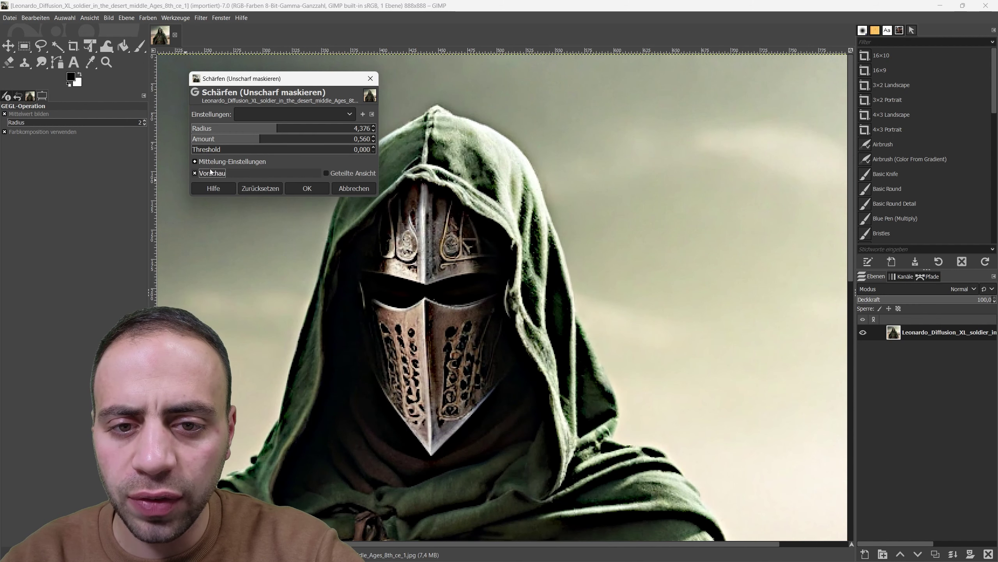
pyautogui.moveTo(259, 141)
pyautogui.mouseDown()
pyautogui.moveTo(251, 144)
pyautogui.moveTo(268, 150)
pyautogui.mouseUp()
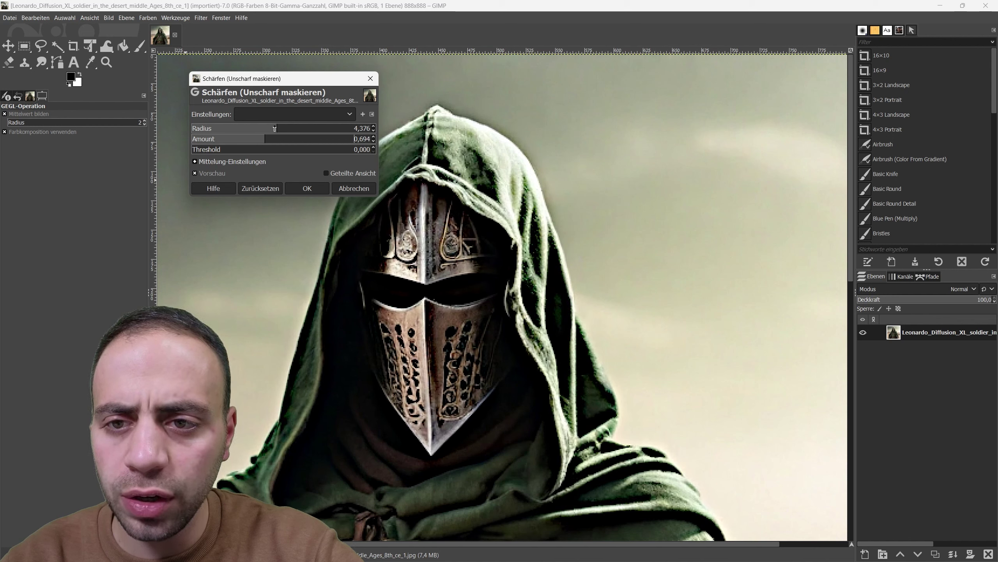
pyautogui.moveTo(284, 133); pyautogui.dragTo(257, 138)
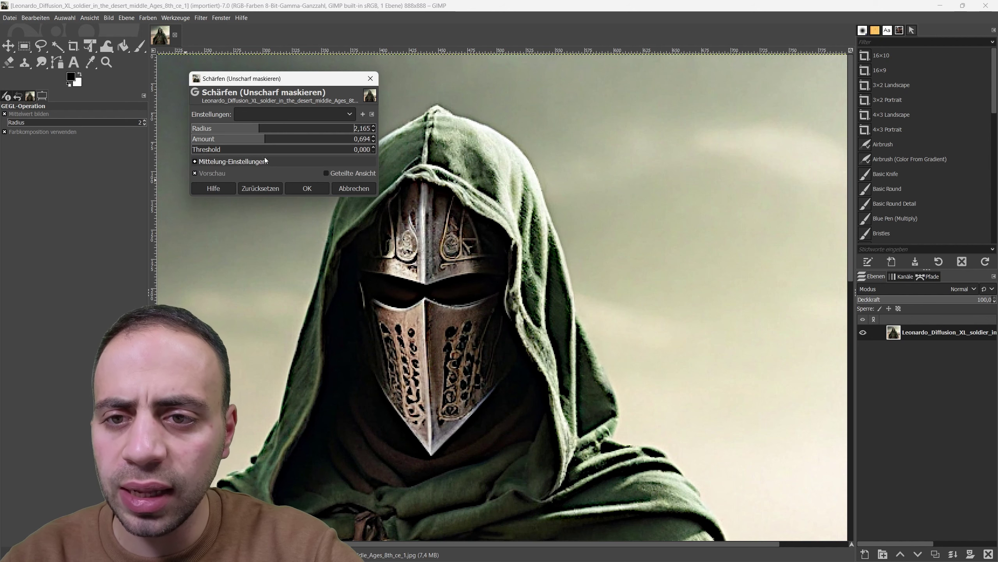
# Step: Raise the Unsharp Mask threshold from 0 to 0.300, keeping radius 2.165 and amount 0.694
pyautogui.scroll(-5, 463, 284)
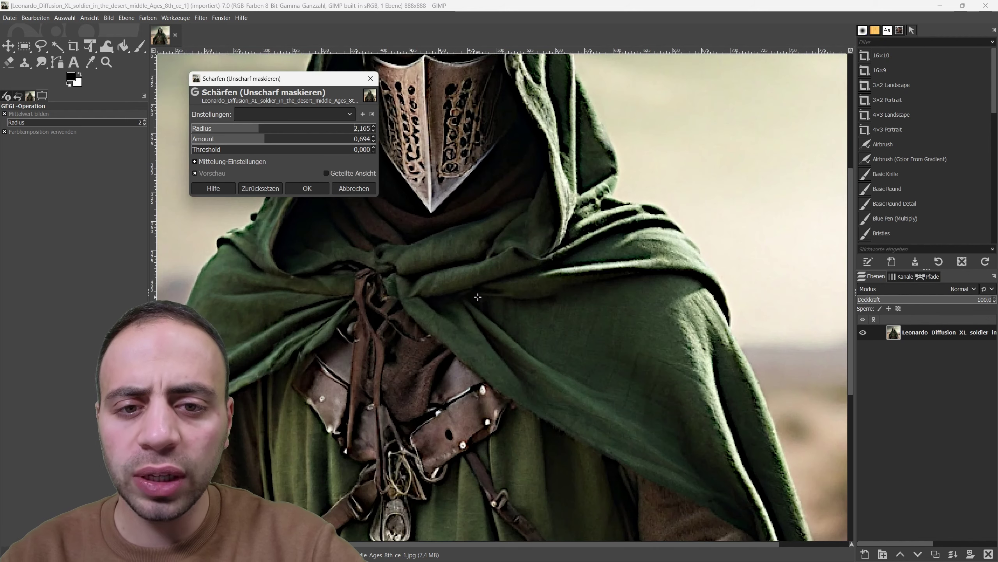
pyautogui.scroll(3, 463, 284)
pyautogui.scroll(2, 462, 284)
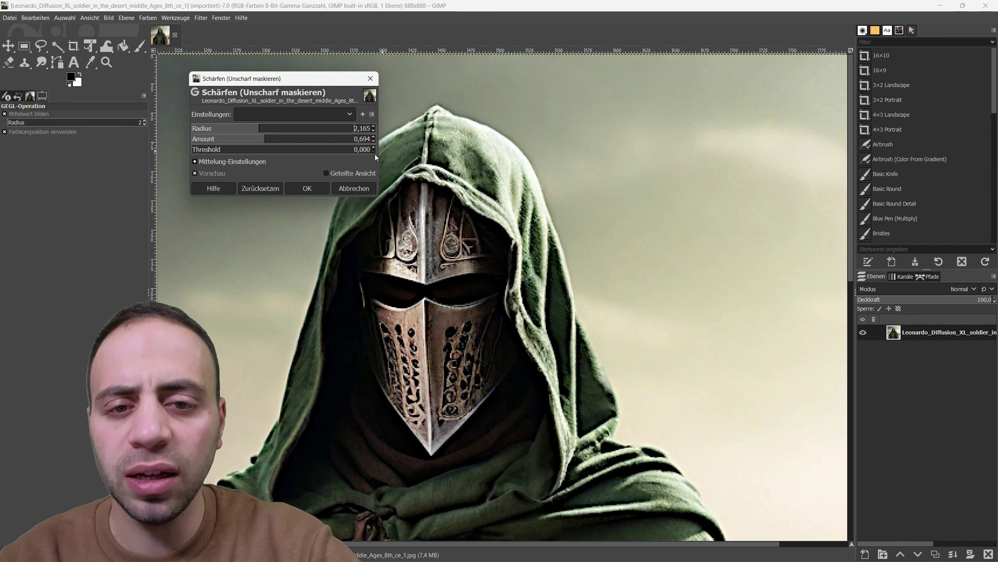
pyautogui.moveTo(201, 154)
pyautogui.mouseDown()
pyautogui.moveTo(358, 162)
pyautogui.moveTo(255, 154)
pyautogui.mouseUp()
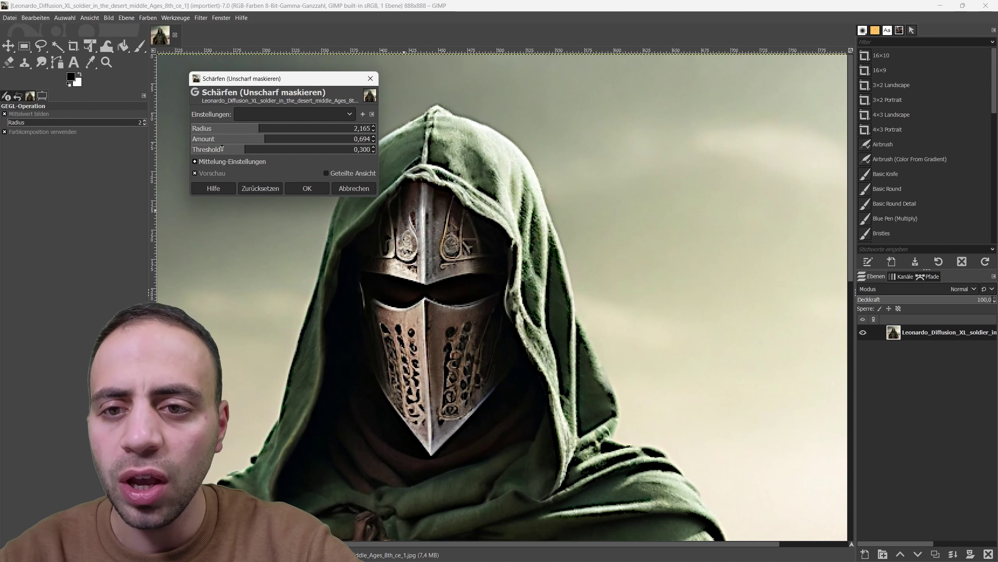
# Step: Adjust the threshold to limit sharpening and compare the preview with the original
pyautogui.click(200, 150)
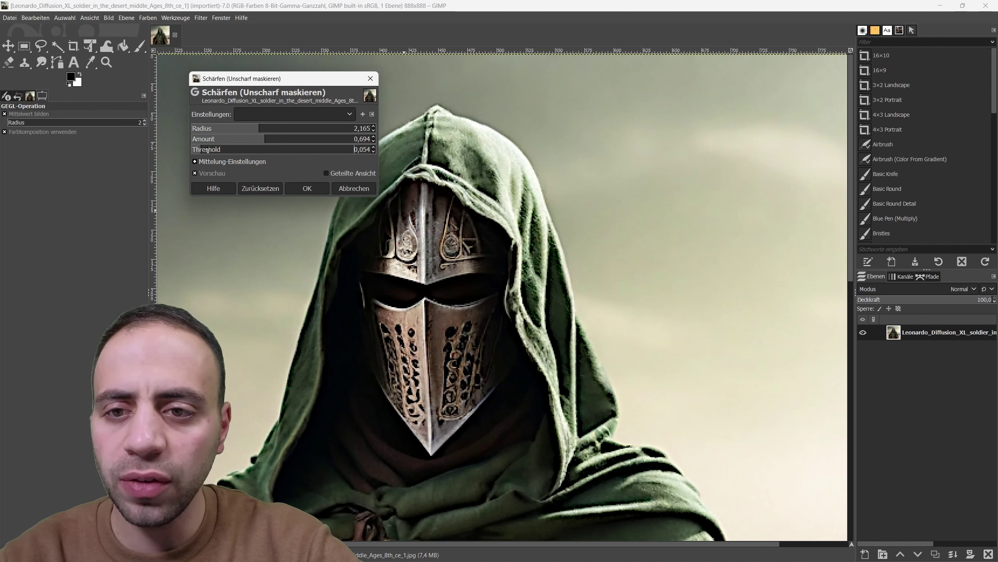
pyautogui.moveTo(191, 150)
pyautogui.mouseDown()
pyautogui.moveTo(382, 156)
pyautogui.moveTo(261, 152)
pyautogui.mouseUp()
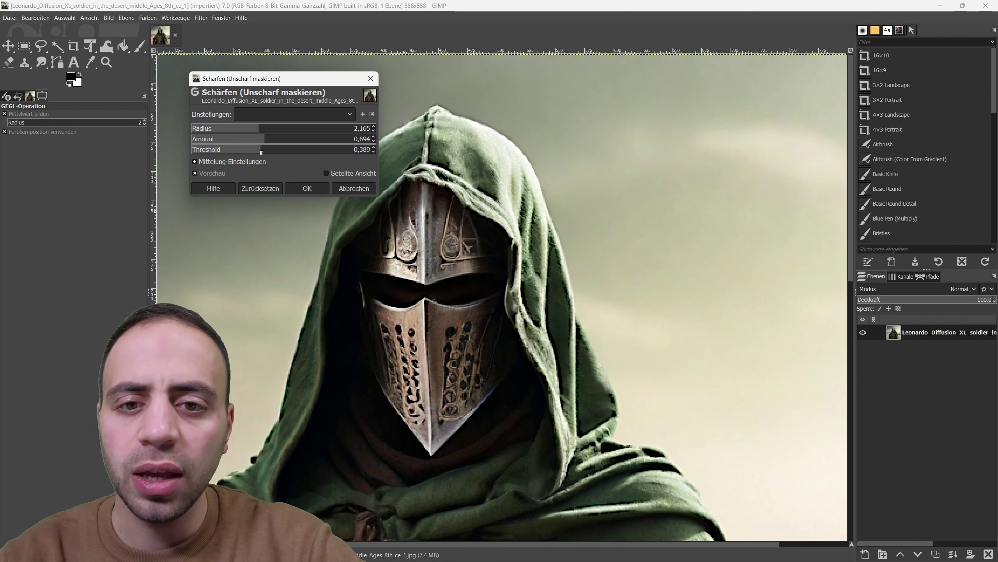
pyautogui.click(201, 173)
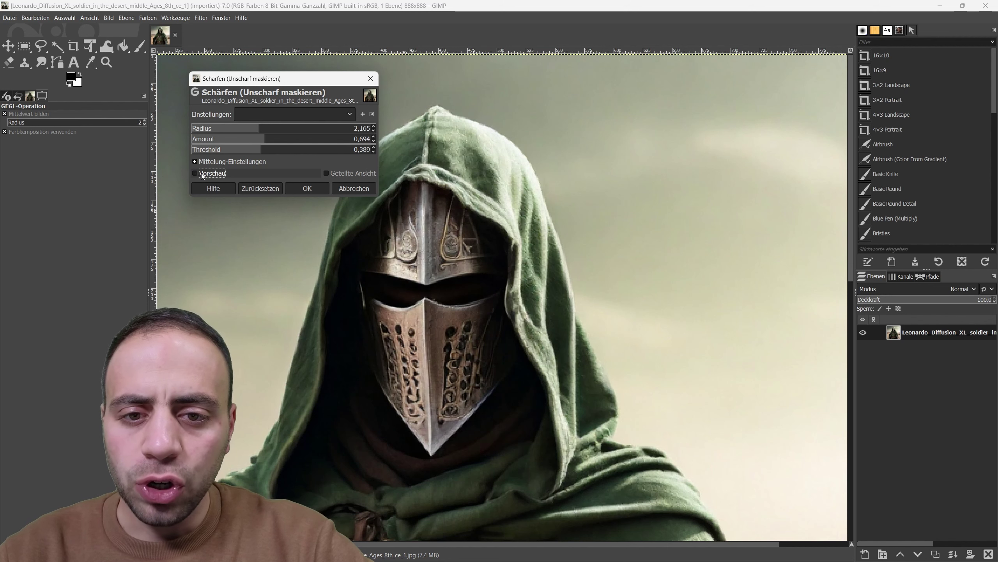
pyautogui.click(201, 174)
pyautogui.click(202, 172)
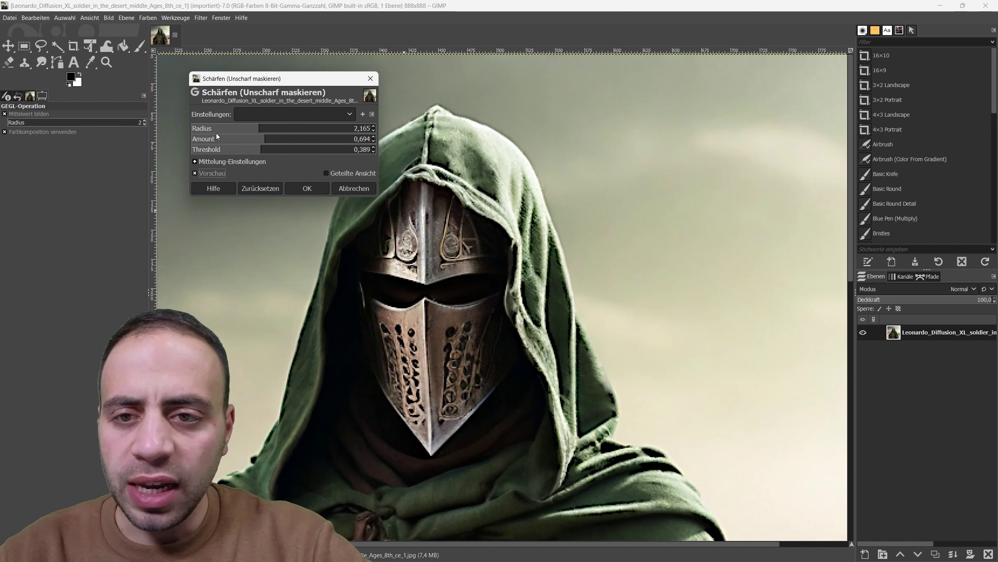
# Step: Reduce the amount to 0,541 and check it against the unsharpened photo while zooming
pyautogui.moveTo(274, 141); pyautogui.dragTo(212, 153)
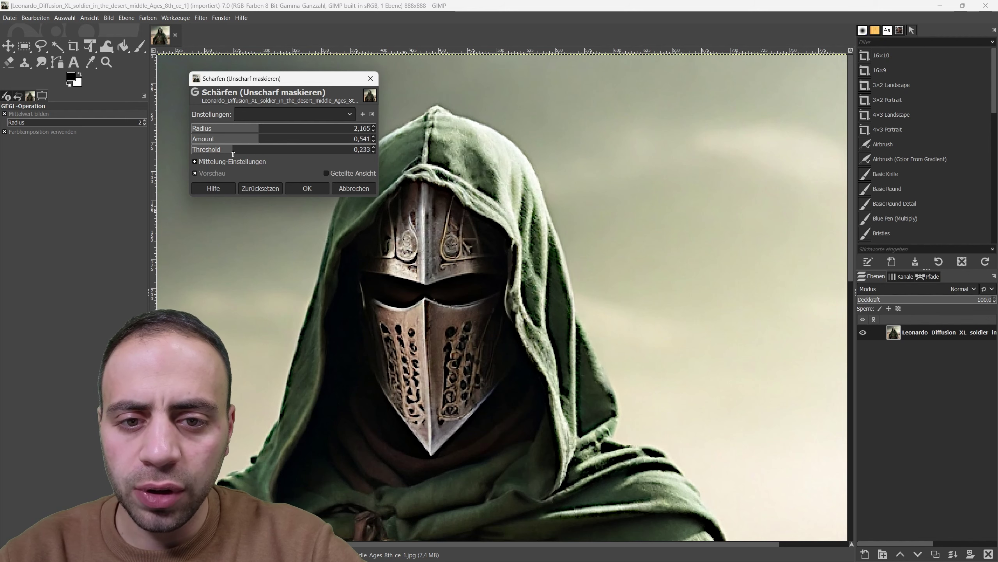
pyautogui.click(208, 174)
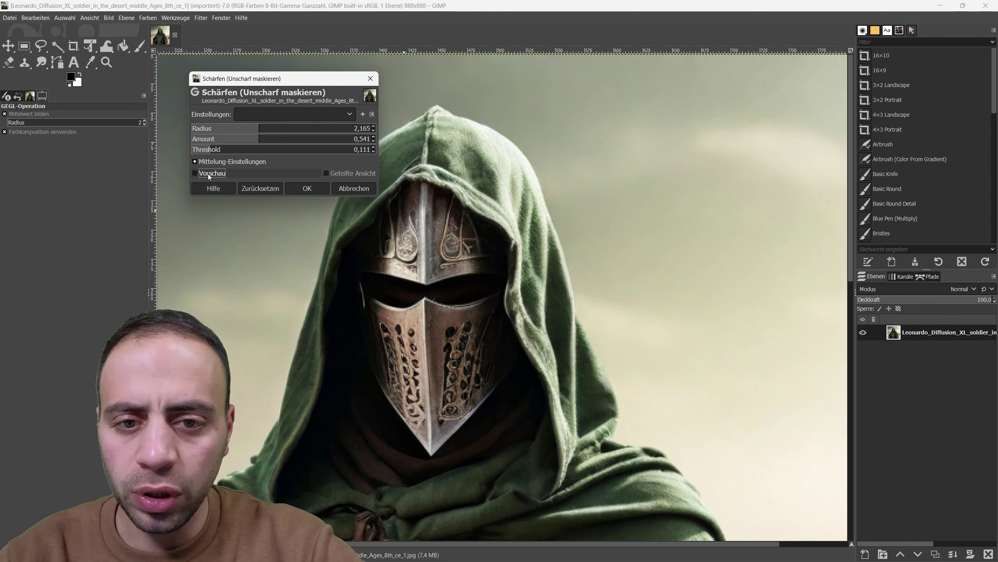
pyautogui.click(208, 173)
pyautogui.scroll(-5, 373, 235)
pyautogui.scroll(-1, 373, 235)
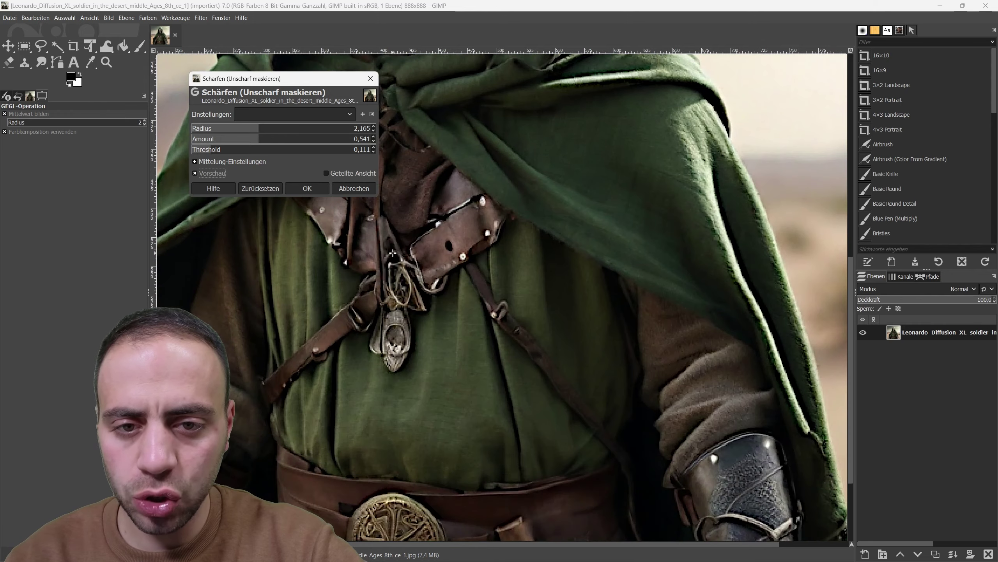
pyautogui.scroll(-2, 373, 234)
pyautogui.scroll(2, 373, 235)
pyautogui.scroll(2, 373, 235)
pyautogui.scroll(3, 394, 239)
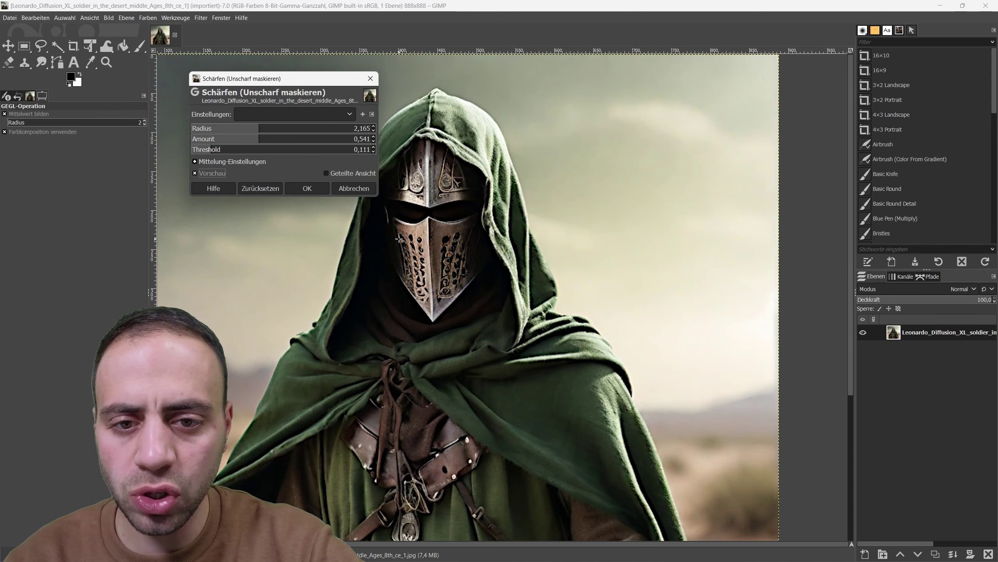
pyautogui.scroll(-3, 394, 239)
# Step: Compare with the original again and lower the threshold to about 0,050
pyautogui.click(210, 174)
pyautogui.click(211, 174)
pyautogui.click(210, 173)
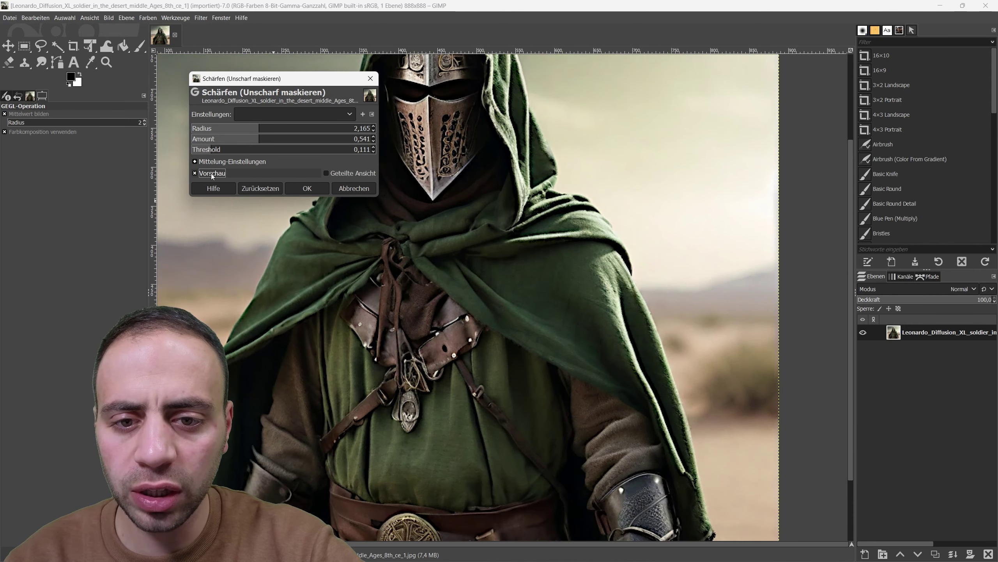
pyautogui.click(231, 150)
pyautogui.moveTo(231, 150); pyautogui.dragTo(200, 150)
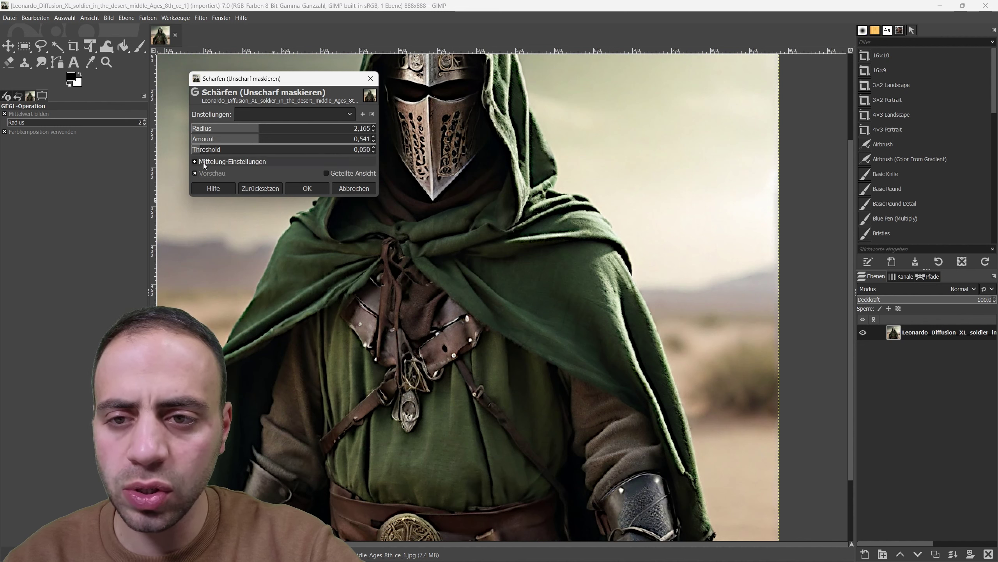
# Step: Set radius 3,000 and amount 0,609, compare with the original, and apply the sharpening
pyautogui.click(202, 175)
pyautogui.click(202, 174)
pyautogui.click(202, 175)
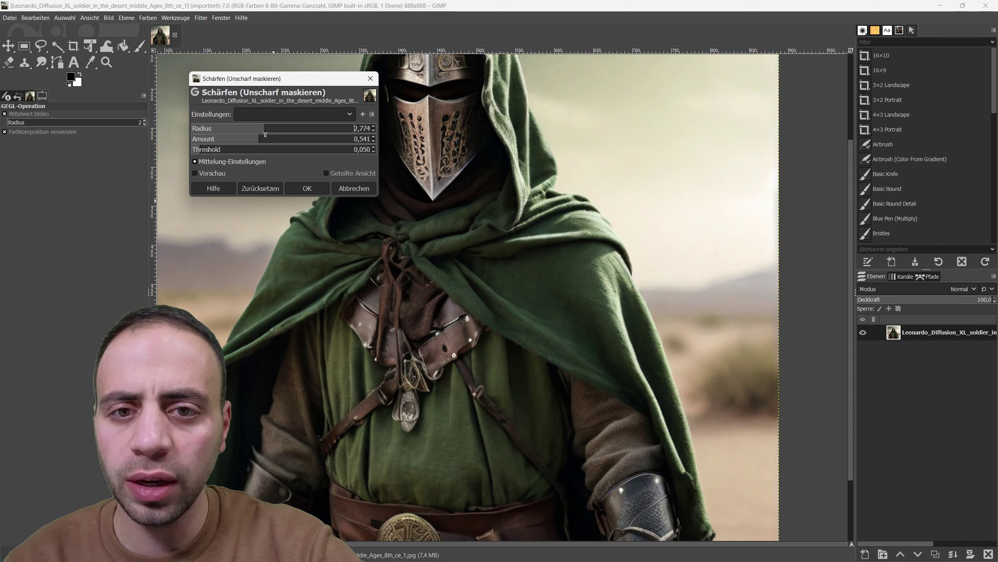
pyautogui.moveTo(265, 131); pyautogui.dragTo(261, 140)
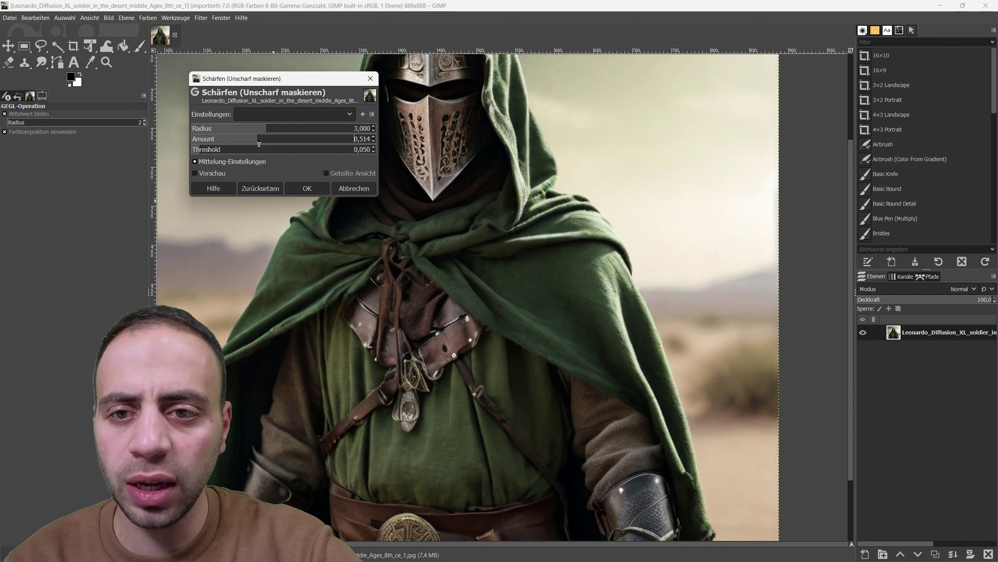
pyautogui.click(209, 174)
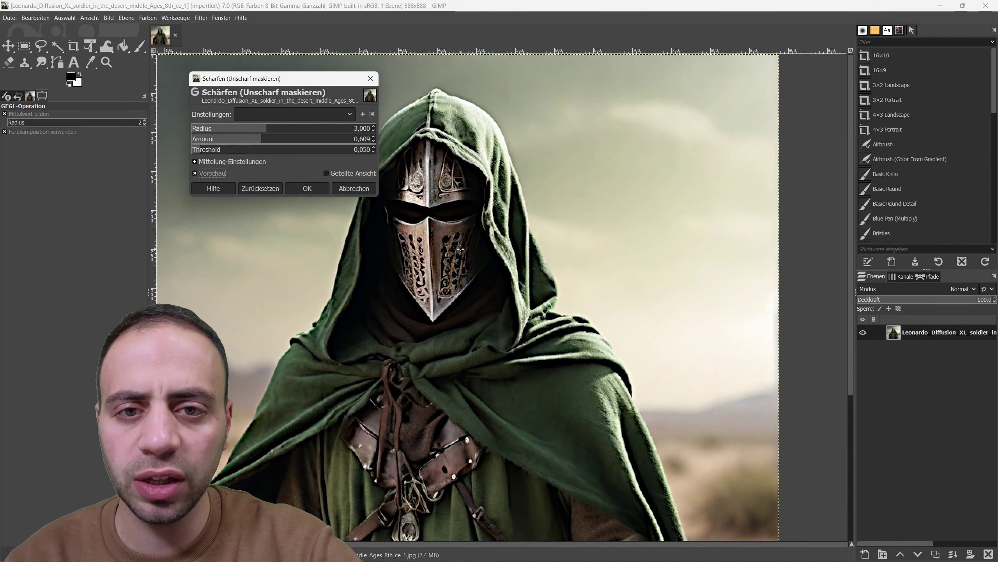
pyautogui.click(219, 174)
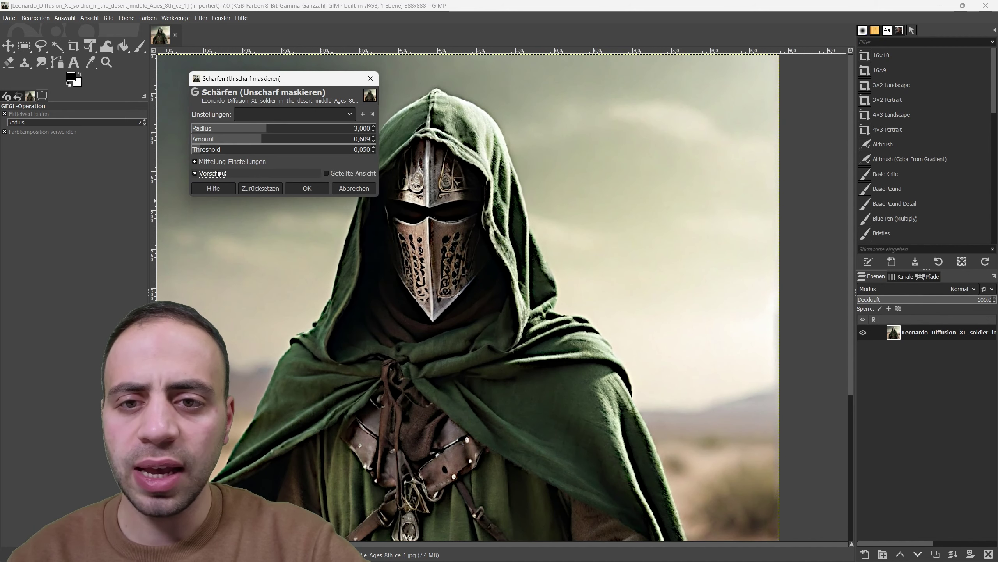
pyautogui.click(219, 174)
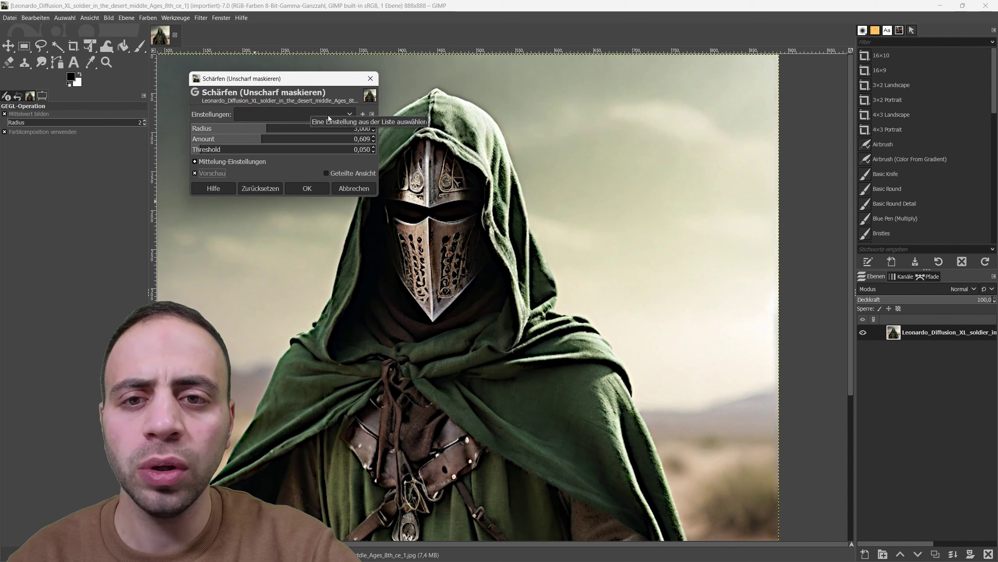
pyautogui.click(312, 188)
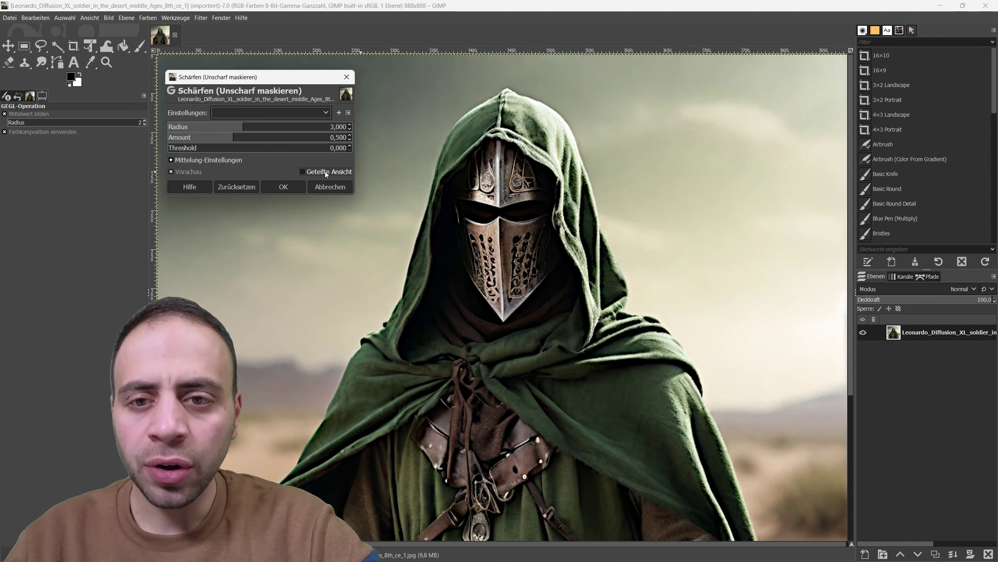
# Step: Compare split before/after halves, turn split view off, and apply Unsharp Mask at amount 0,500
pyautogui.click(316, 172)
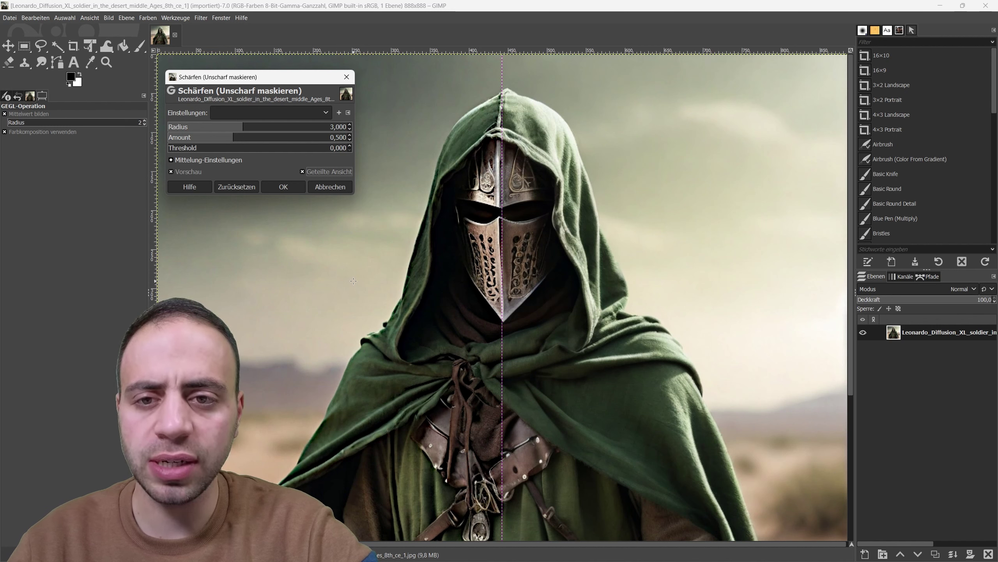
pyautogui.click(326, 172)
pyautogui.click(327, 172)
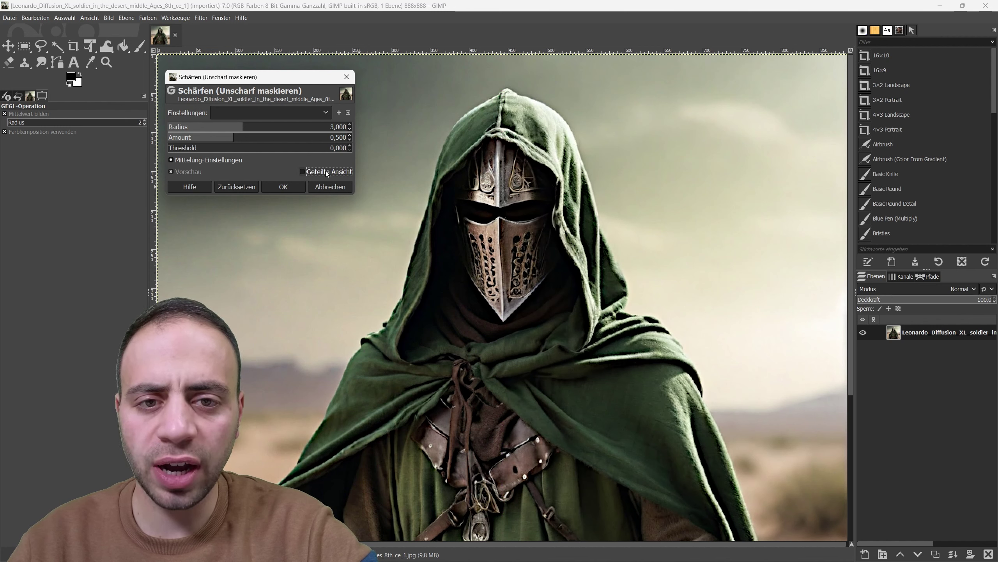
pyautogui.click(327, 172)
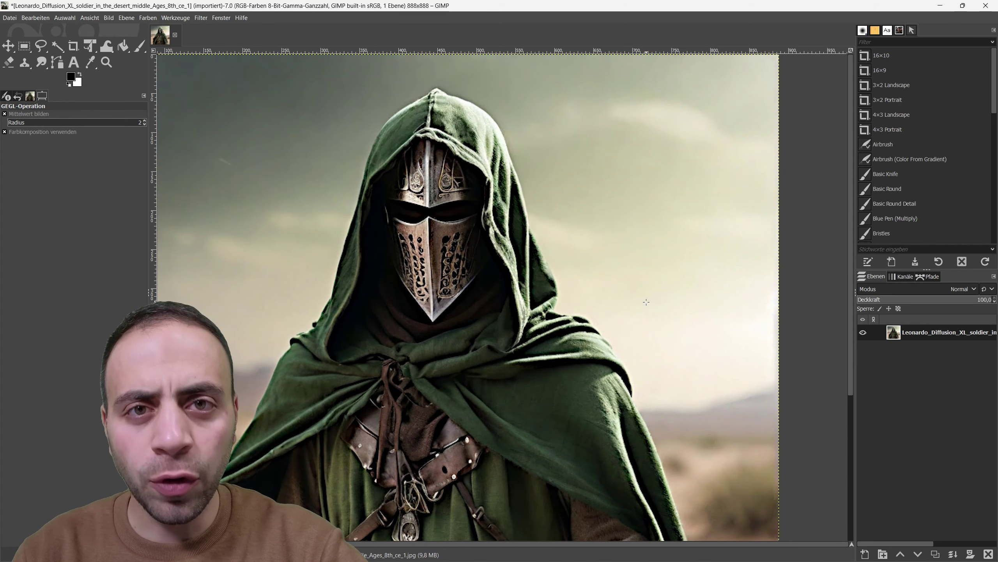